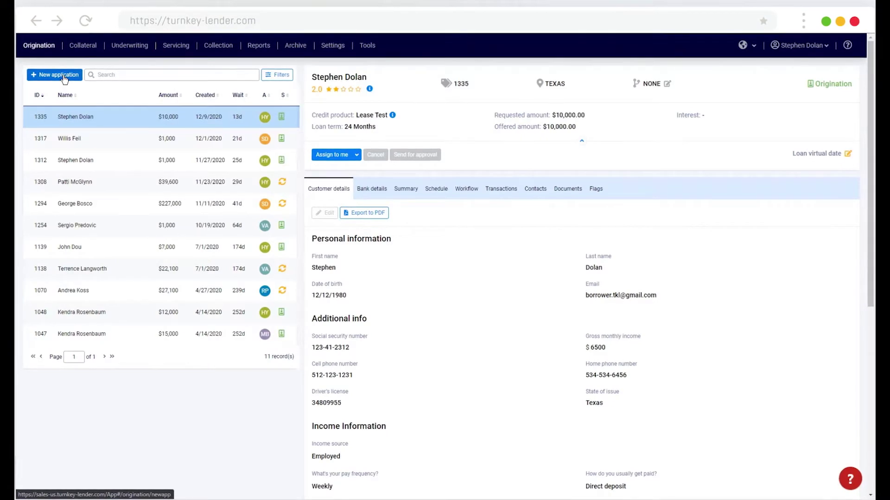
Step: Start a $1,000 six-month Installment Loan application for Vermont and continue to customer selection
{"action": "left_click", "coordinate": [67, 76]}
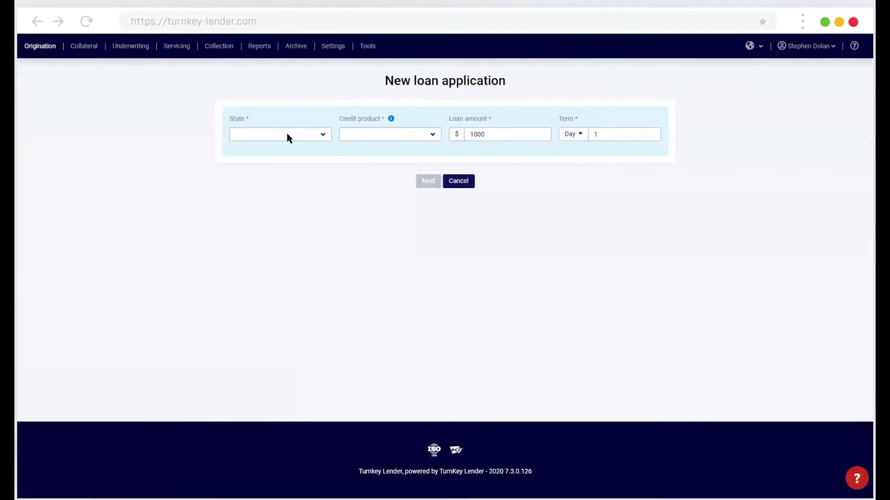
{"action": "left_click", "coordinate": [287, 135]}
{"action": "key", "text": "t"}
{"action": "scroll", "coordinate": [264, 240], "scroll_direction": "down", "scroll_amount": 2}
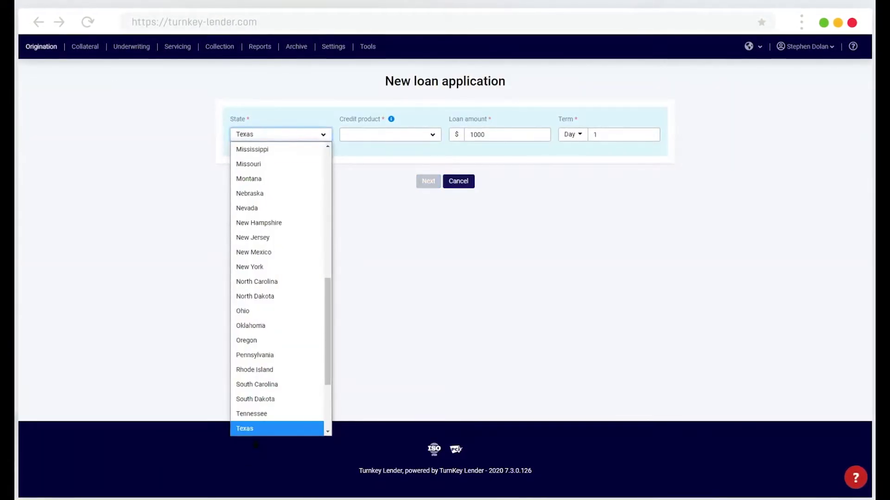
{"action": "left_click", "coordinate": [257, 430]}
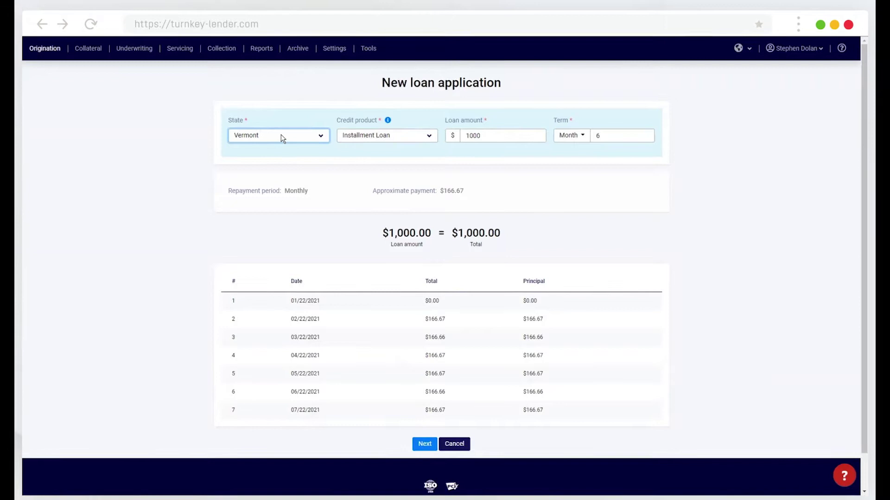
{"action": "left_click", "coordinate": [424, 444]}
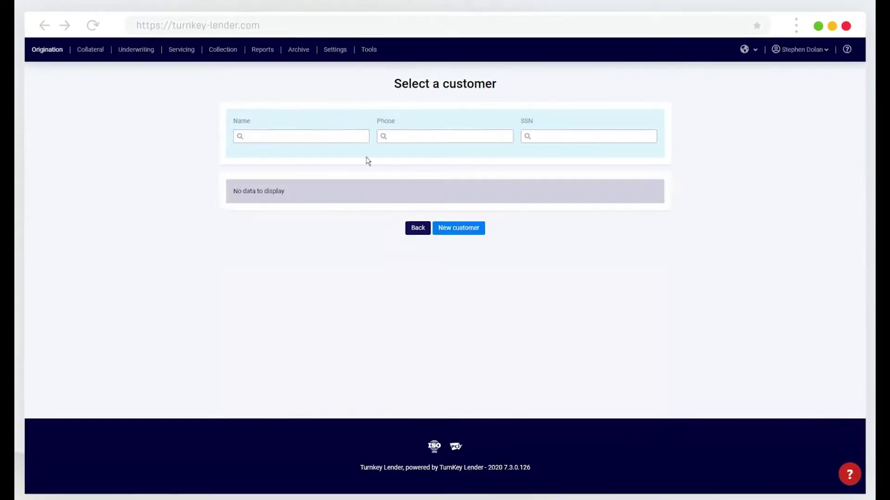
Step: Search for a customer by name, then clear the name search text
{"action": "left_click", "coordinate": [275, 137]}
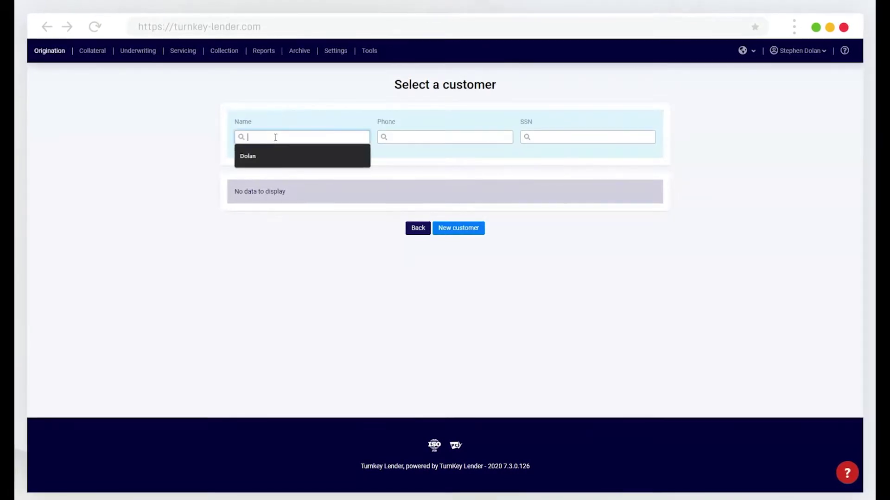
{"action": "type", "text": "dolan"}
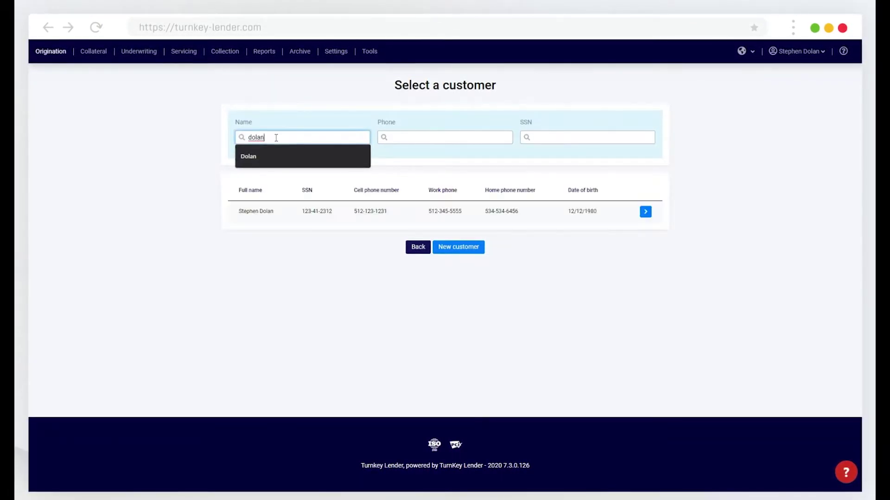
{"action": "double_click", "coordinate": [311, 138]}
{"action": "key", "text": "BackSpace"}
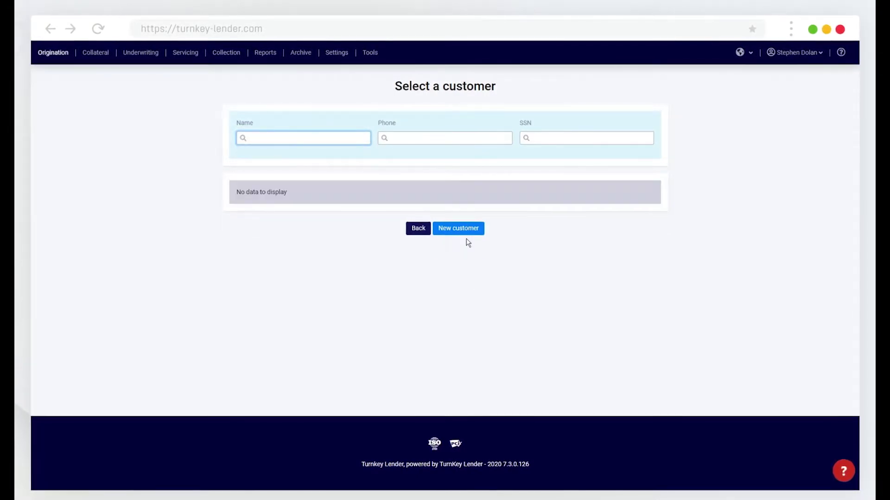
Step: Create a new customer with randomly filled details and scroll to the bottom of the form
{"action": "left_click", "coordinate": [463, 229]}
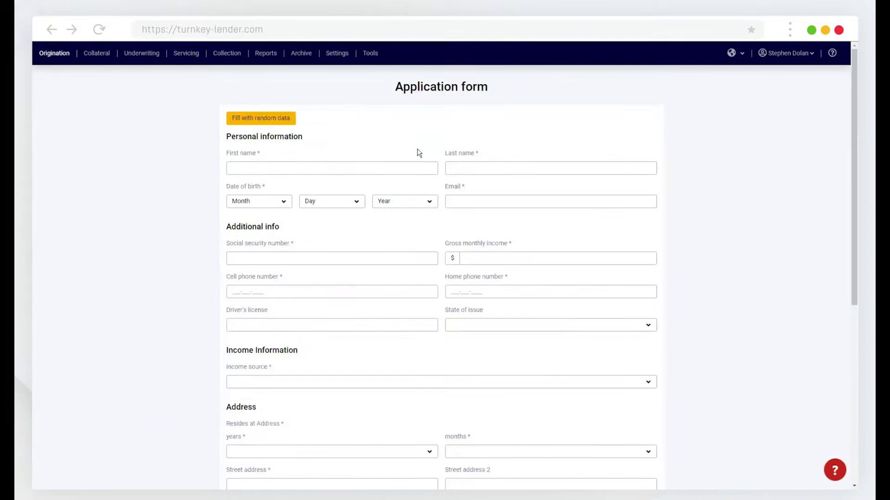
{"action": "left_click", "coordinate": [248, 124]}
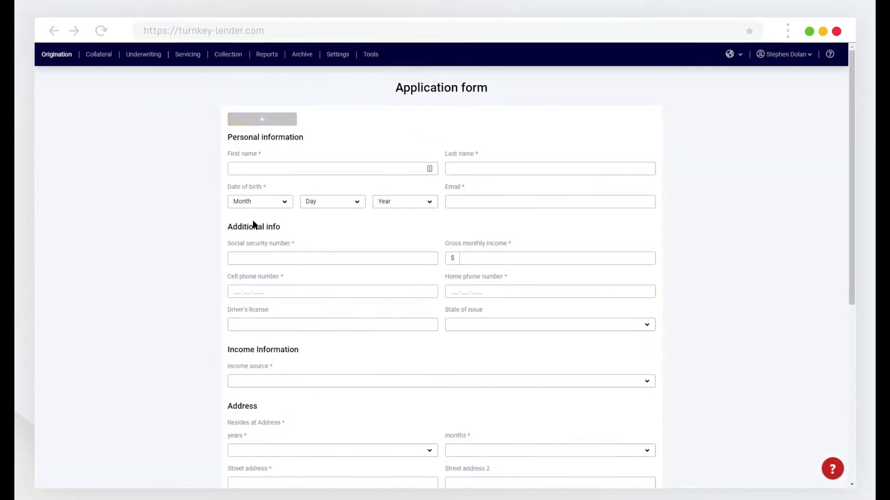
{"action": "scroll", "coordinate": [254, 223], "scroll_direction": "down", "scroll_amount": 5}
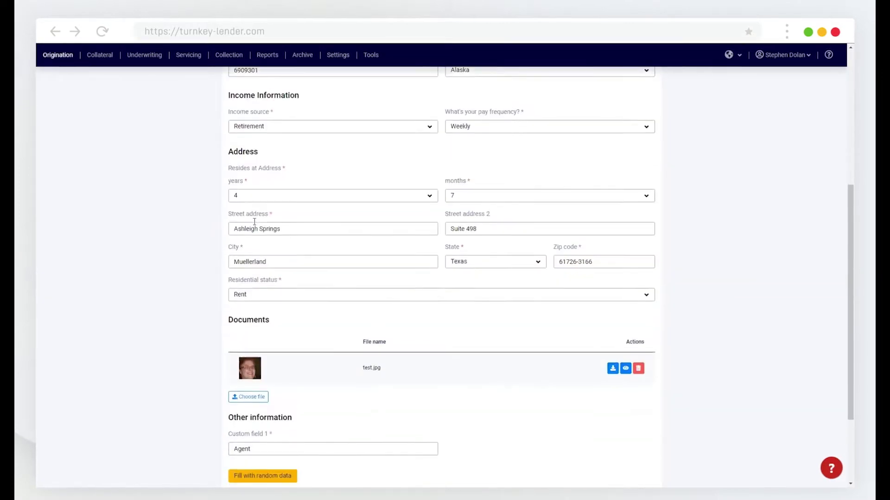
{"action": "scroll", "coordinate": [254, 221], "scroll_direction": "down", "scroll_amount": 3}
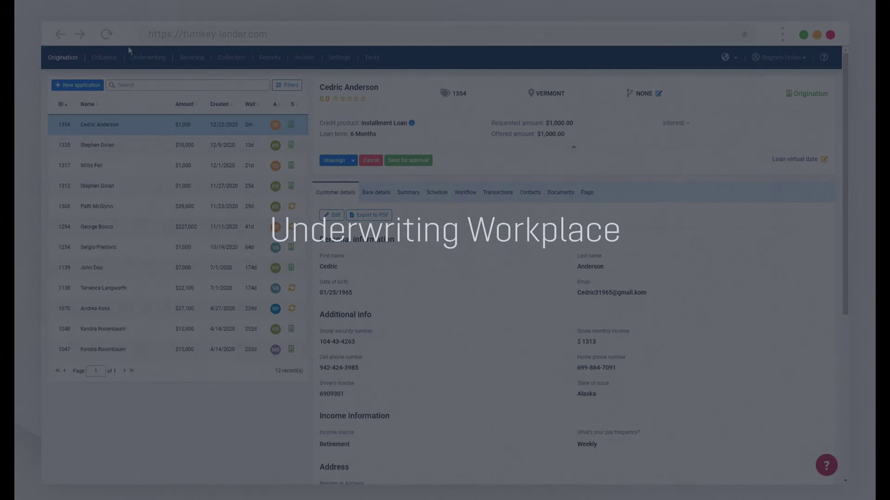
Step: Switch to Underwriting to see application 1353's summary: $37,600 over 19 months, decision Refer
{"action": "left_click", "coordinate": [140, 64]}
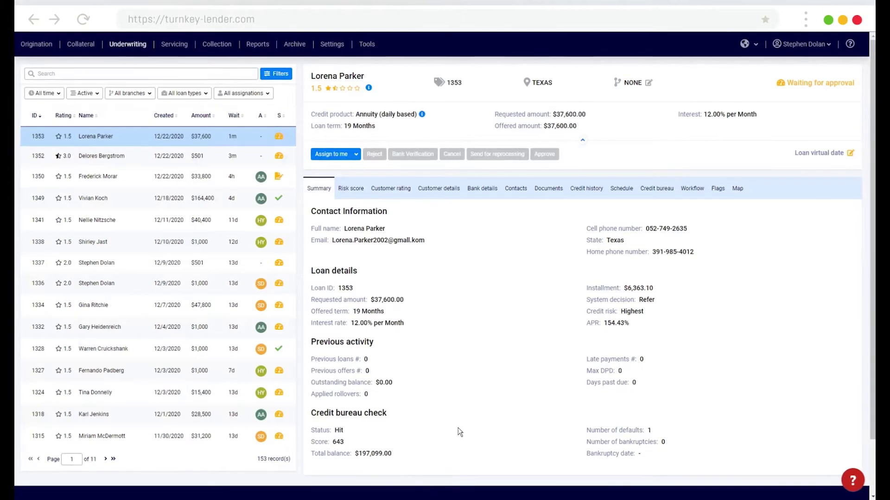
Step: Check application 1353's credit bureau report (score 643, one default), then scroll through its Customer details
{"action": "left_click", "coordinate": [655, 189]}
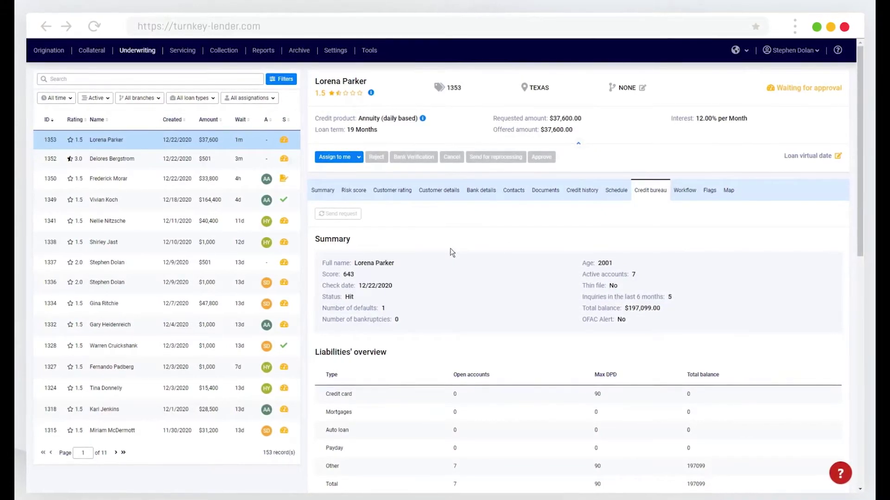
{"action": "left_click", "coordinate": [430, 197]}
{"action": "scroll", "coordinate": [383, 308], "scroll_direction": "down", "scroll_amount": 1}
{"action": "scroll", "coordinate": [383, 308], "scroll_direction": "down", "scroll_amount": 4}
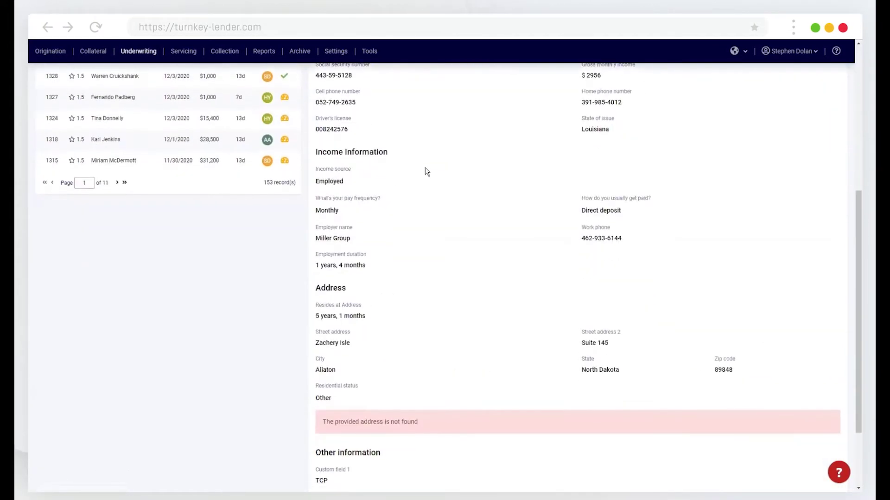
{"action": "scroll", "coordinate": [424, 168], "scroll_direction": "up", "scroll_amount": 2}
{"action": "scroll", "coordinate": [518, 388], "scroll_direction": "up", "scroll_amount": 4}
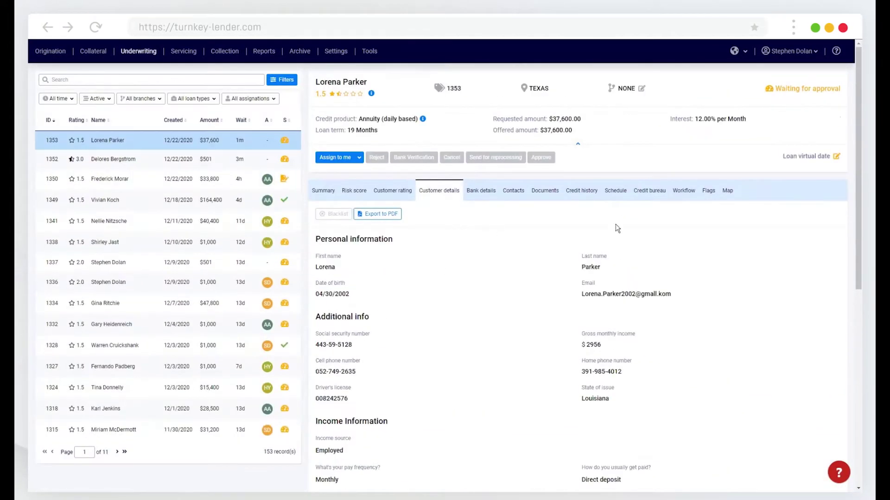
Step: Read the Loan Request Submitted email in application 1353's Contacts log, then close the preview
{"action": "left_click", "coordinate": [513, 192]}
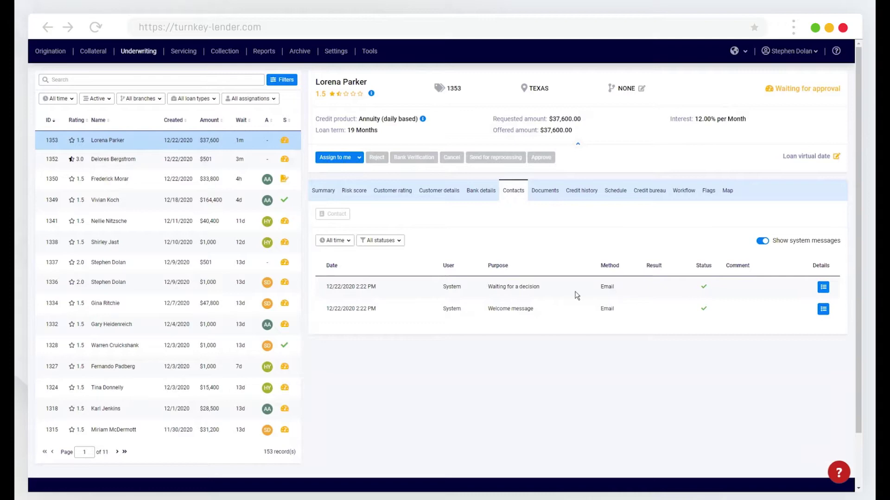
{"action": "left_click", "coordinate": [823, 288]}
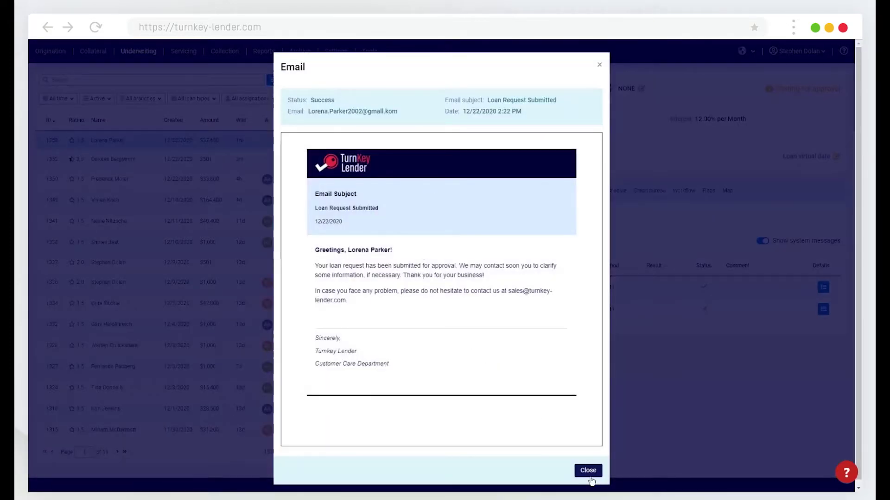
{"action": "left_click", "coordinate": [589, 471]}
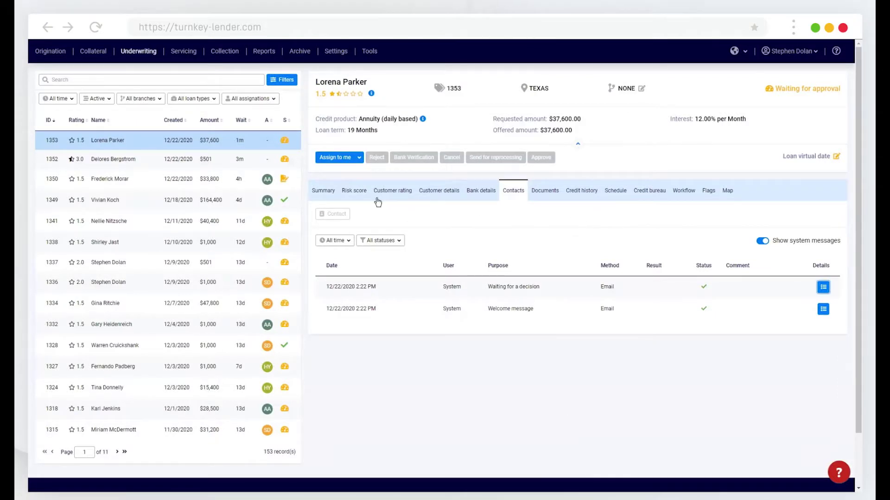
Step: Show application 1353's Risk score tab with its decision summary and scoring results
{"action": "left_click", "coordinate": [343, 191]}
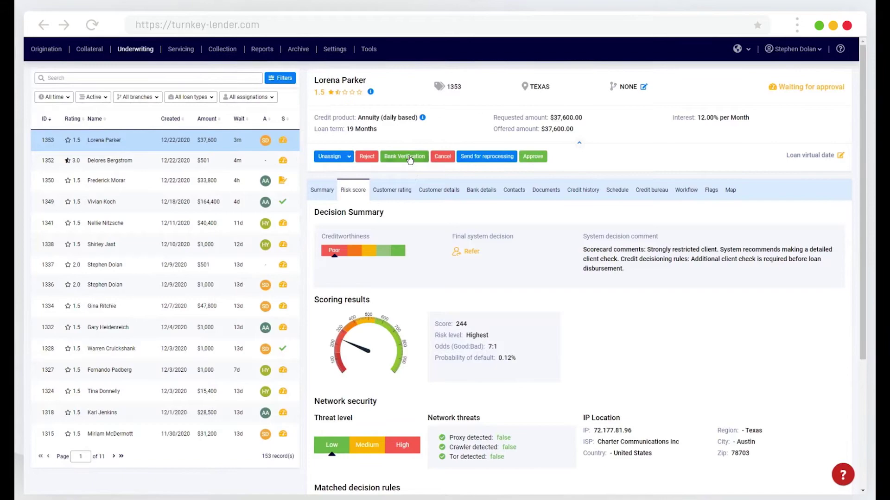
Step: Send application 1353 for bank verification and open its Bank info tab
{"action": "left_click", "coordinate": [409, 158]}
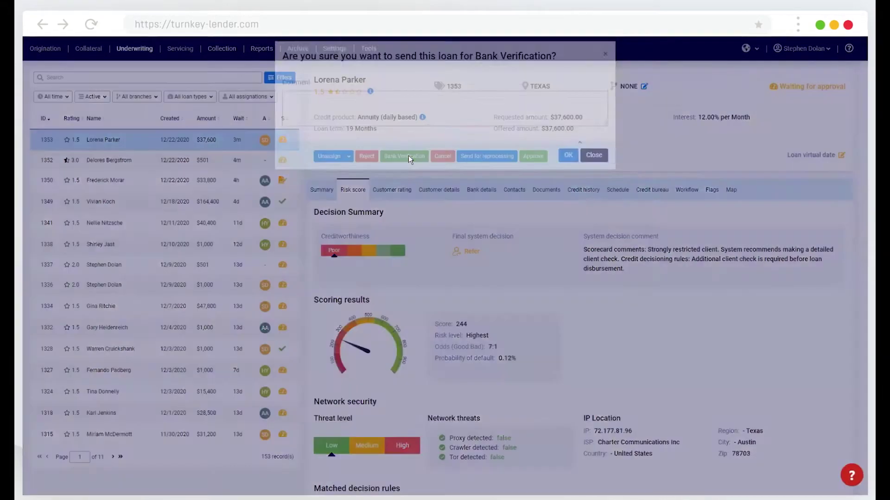
{"action": "left_click", "coordinate": [568, 165]}
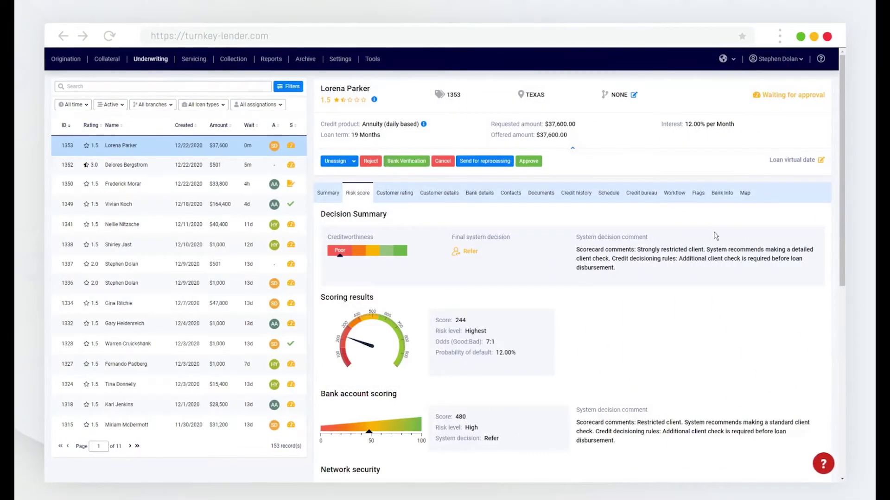
{"action": "left_click", "coordinate": [722, 192]}
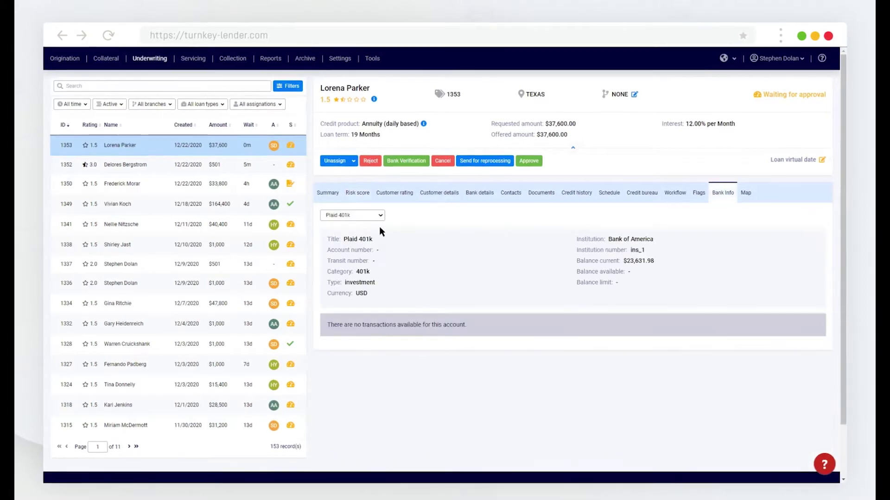
Step: Select the Plaid Checking account and scroll through its transaction history
{"action": "left_click", "coordinate": [369, 216]}
{"action": "left_click", "coordinate": [359, 256]}
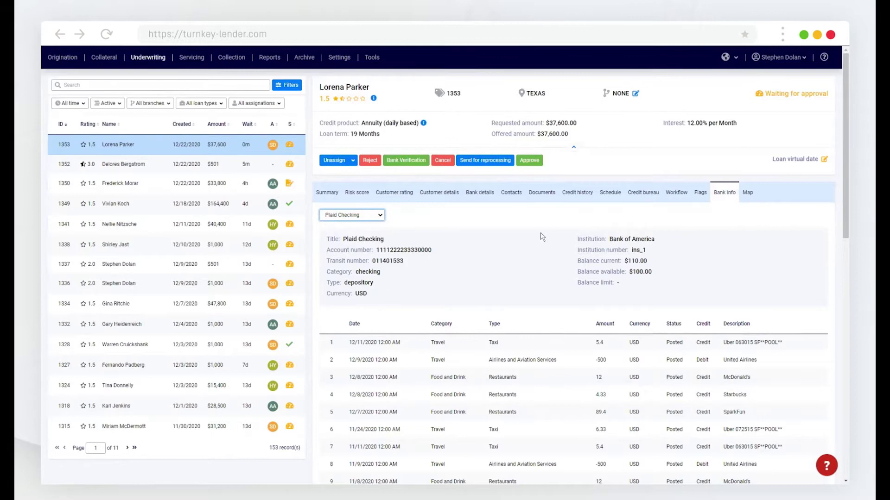
{"action": "scroll", "coordinate": [510, 292], "scroll_direction": "down", "scroll_amount": 5}
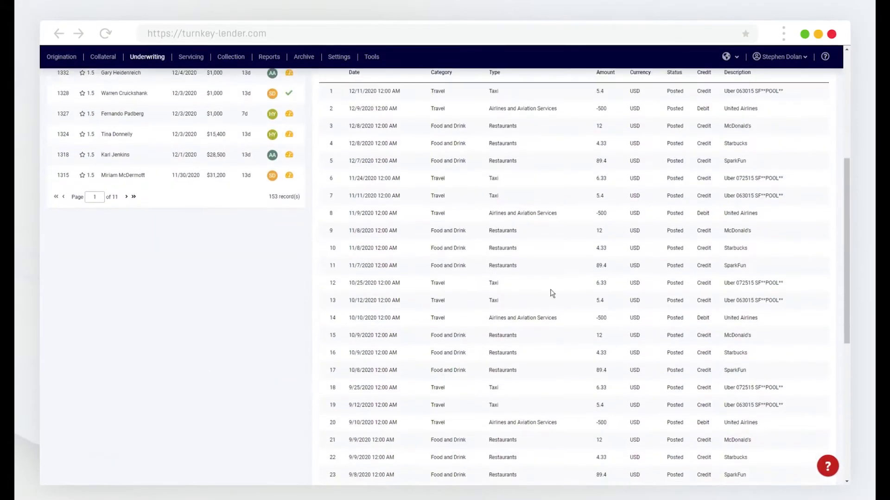
{"action": "scroll", "coordinate": [519, 399], "scroll_direction": "up", "scroll_amount": 2}
{"action": "scroll", "coordinate": [518, 398], "scroll_direction": "up", "scroll_amount": 4}
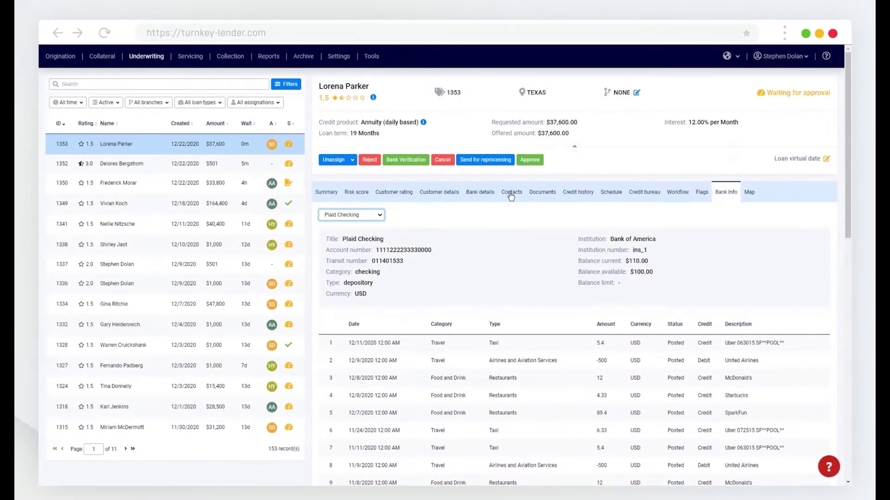
Step: Review the Risk score tab: bank account score 480, low network threat, matched Refer rules
{"action": "left_click", "coordinate": [366, 193]}
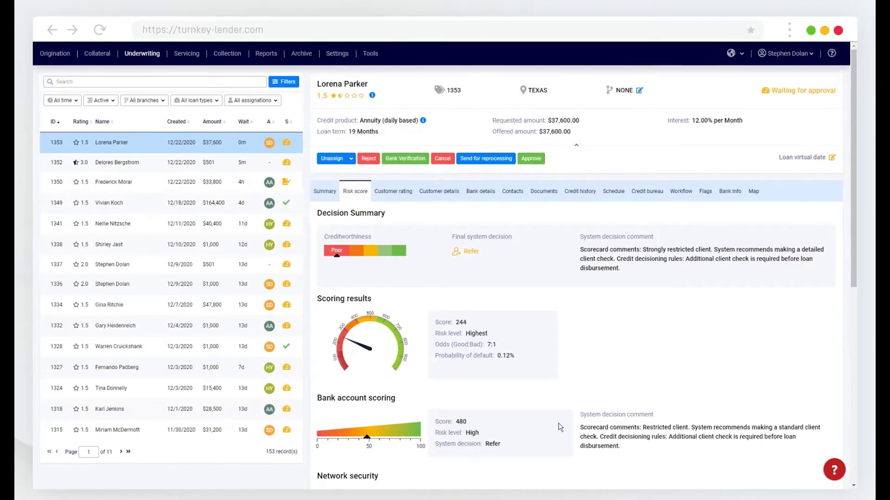
{"action": "scroll", "coordinate": [558, 424], "scroll_direction": "down", "scroll_amount": 6}
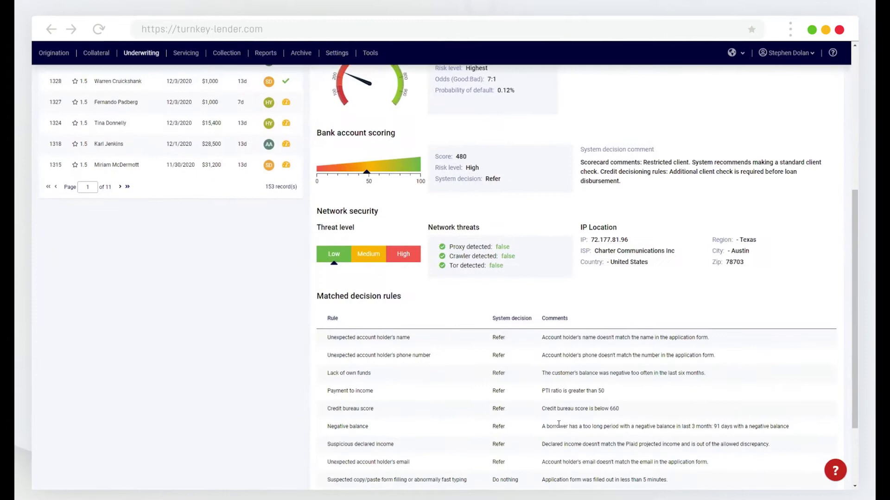
{"action": "scroll", "coordinate": [555, 425], "scroll_direction": "down", "scroll_amount": 2}
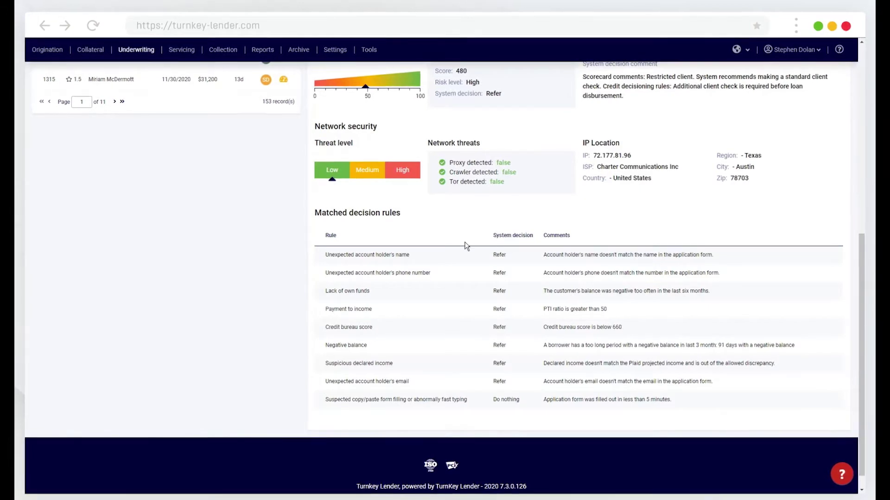
{"action": "mouse_move", "coordinate": [517, 189]}
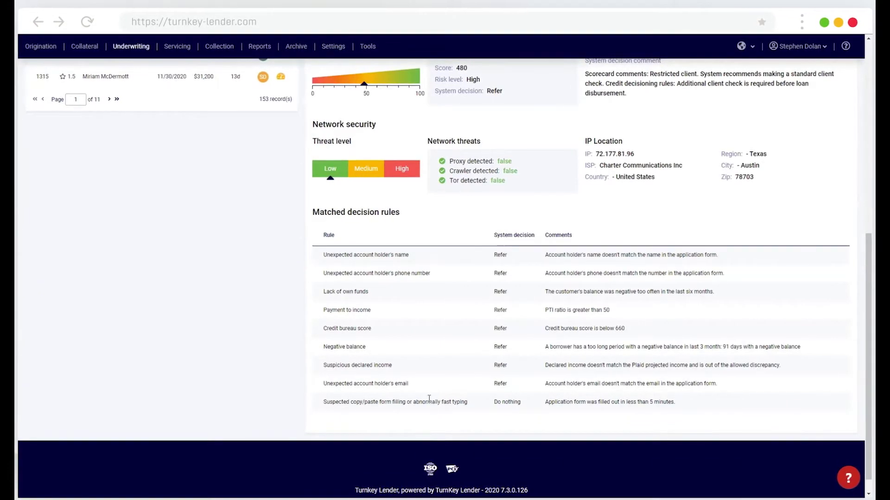
{"action": "scroll", "coordinate": [378, 389], "scroll_direction": "up", "scroll_amount": 8}
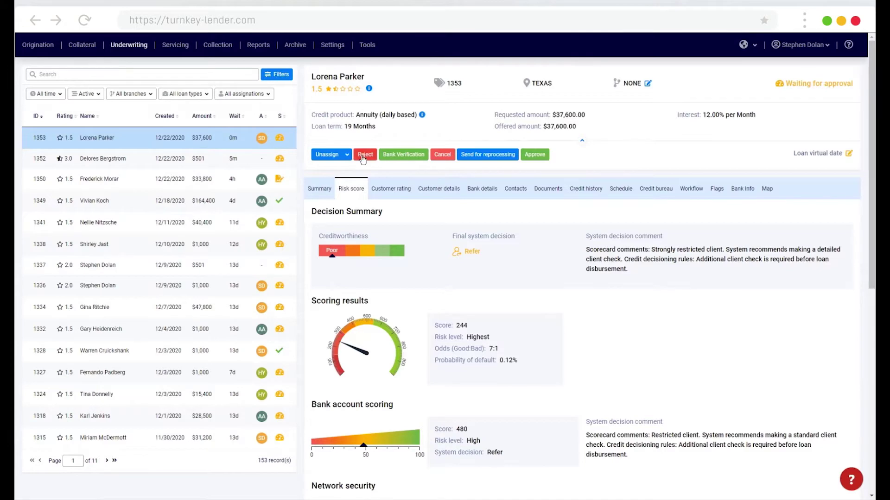
Step: Approve the $37,600 application with OK, then go to the Servicing workplace
{"action": "left_click", "coordinate": [535, 155]}
{"action": "left_click", "coordinate": [570, 113]}
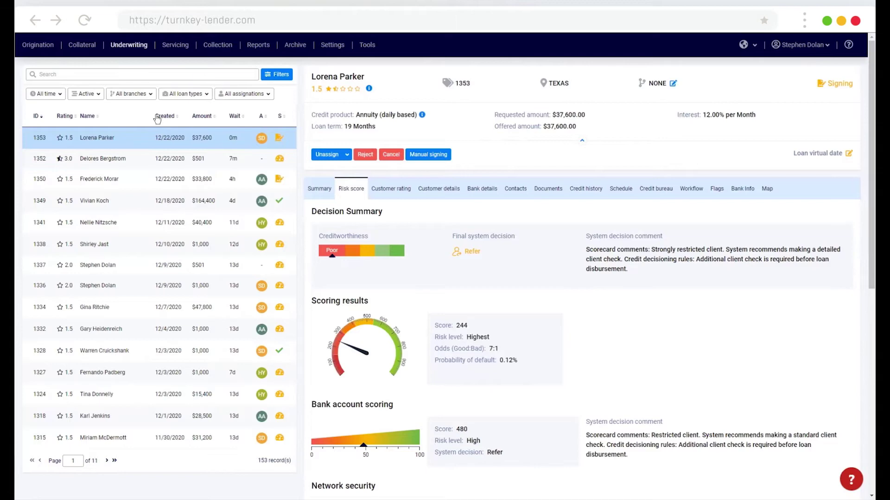
{"action": "left_click", "coordinate": [176, 45]}
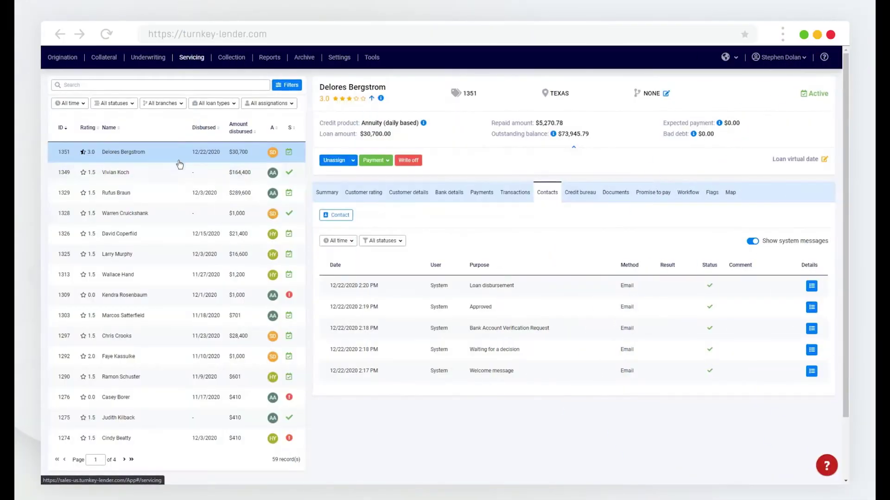
Step: Go through loan 1351's summary, customer details, payment schedule and cash flow, ending on Transactions
{"action": "left_click", "coordinate": [314, 192]}
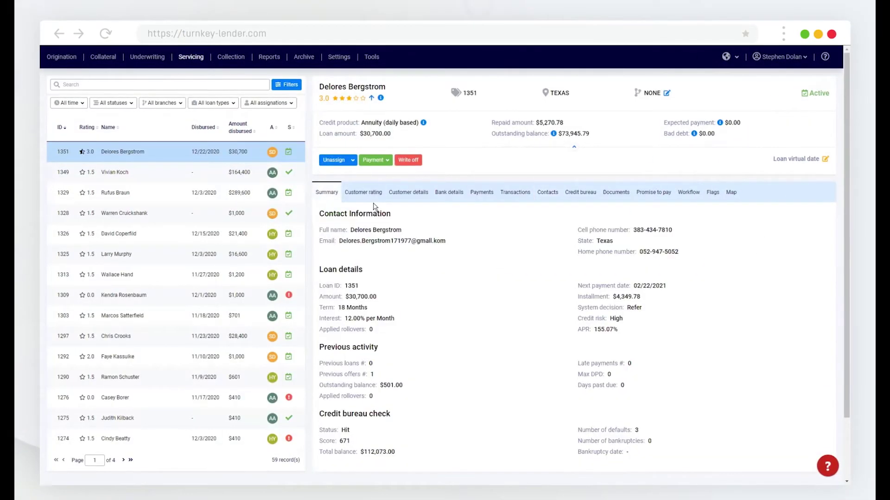
{"action": "left_click", "coordinate": [407, 192]}
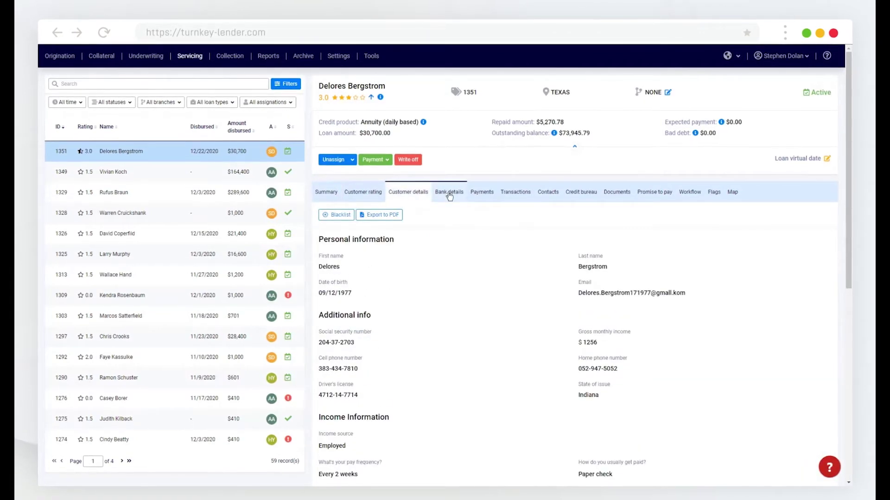
{"action": "left_click", "coordinate": [481, 191]}
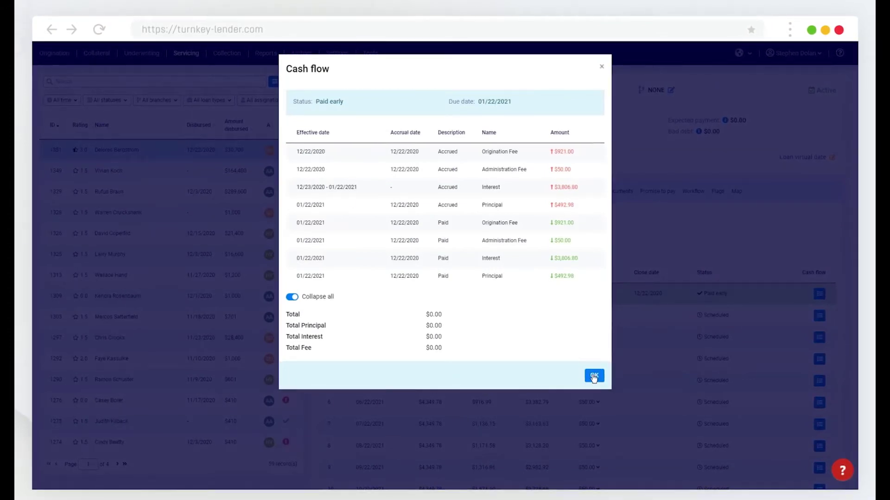
{"action": "left_click", "coordinate": [592, 376]}
{"action": "left_click", "coordinate": [514, 195]}
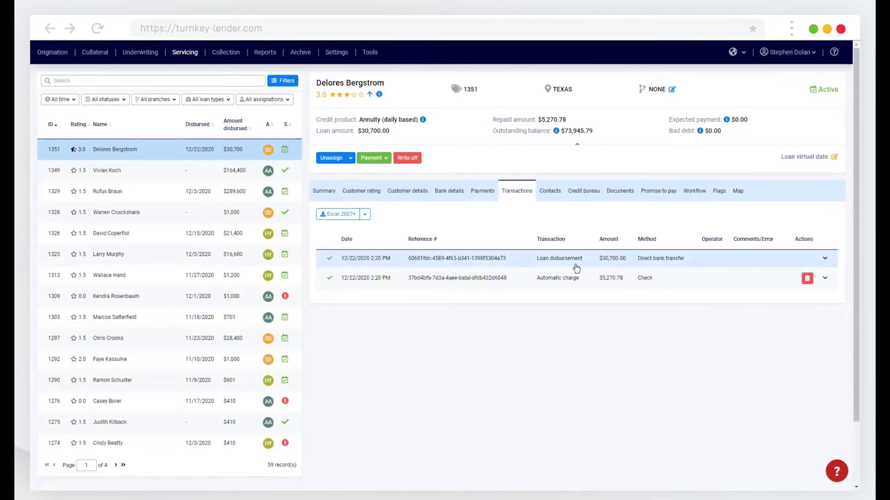
Step: Open loan 1351's Contacts log and read the Approved email announcing the $30,700 disbursement
{"action": "left_click", "coordinate": [552, 197]}
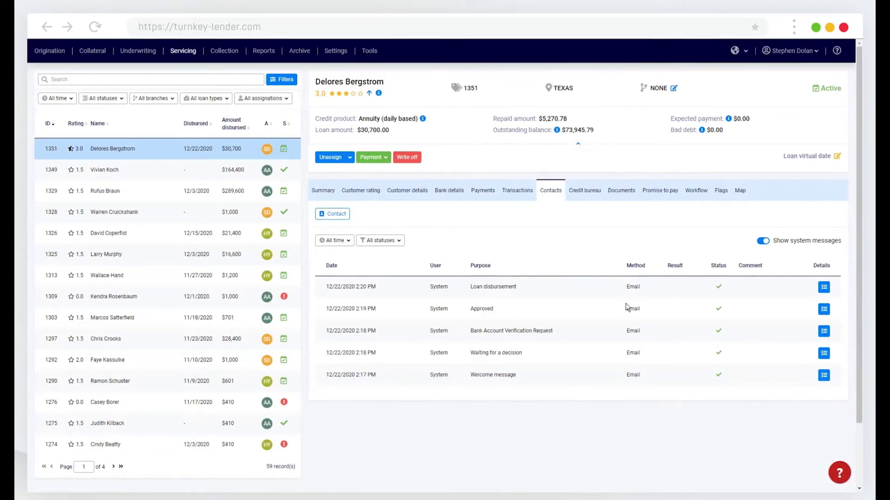
{"action": "left_click", "coordinate": [824, 311]}
{"action": "scroll", "coordinate": [461, 368], "scroll_direction": "down", "scroll_amount": 3}
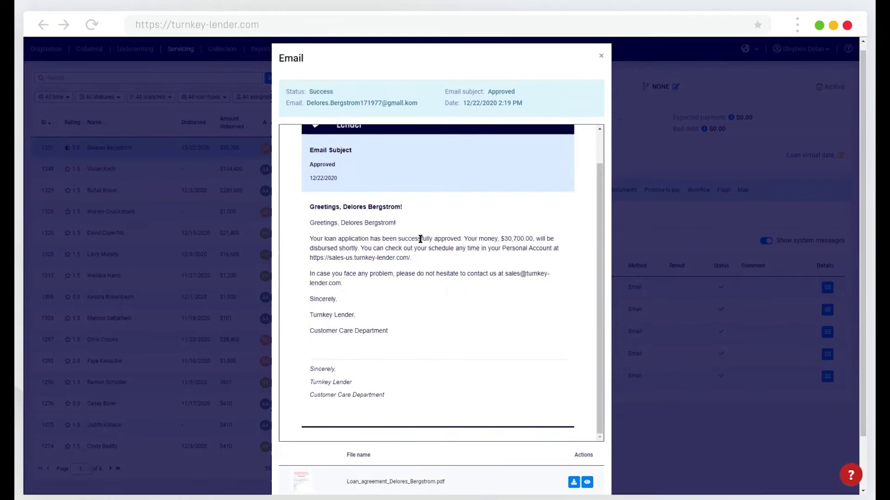
{"action": "left_click", "coordinate": [601, 59]}
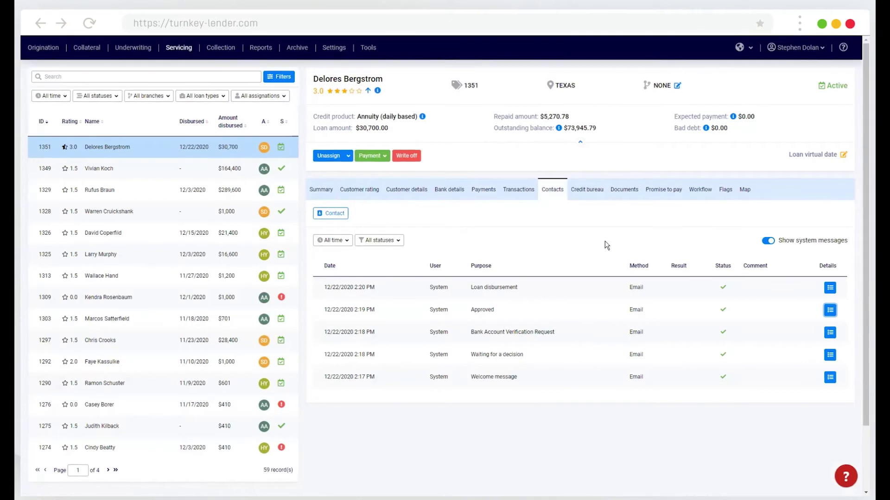
Step: Start a manual payment for the loan with Check as the repayment type
{"action": "left_click", "coordinate": [379, 159]}
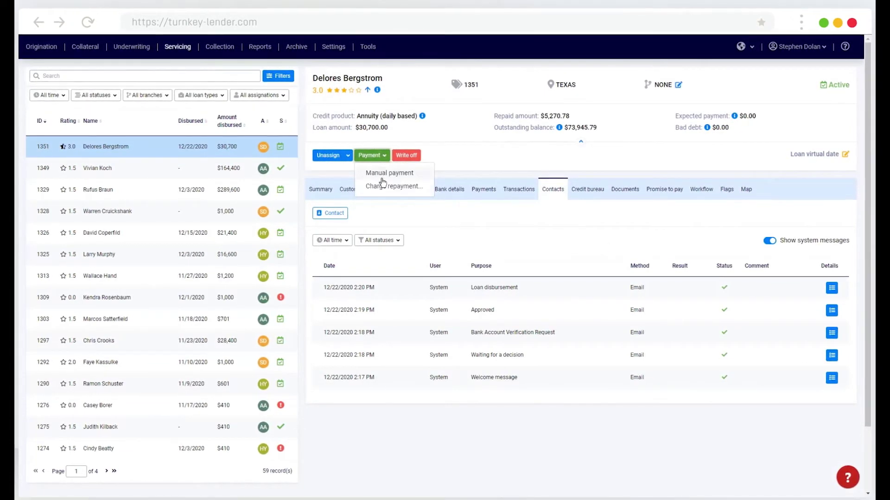
{"action": "left_click", "coordinate": [386, 173]}
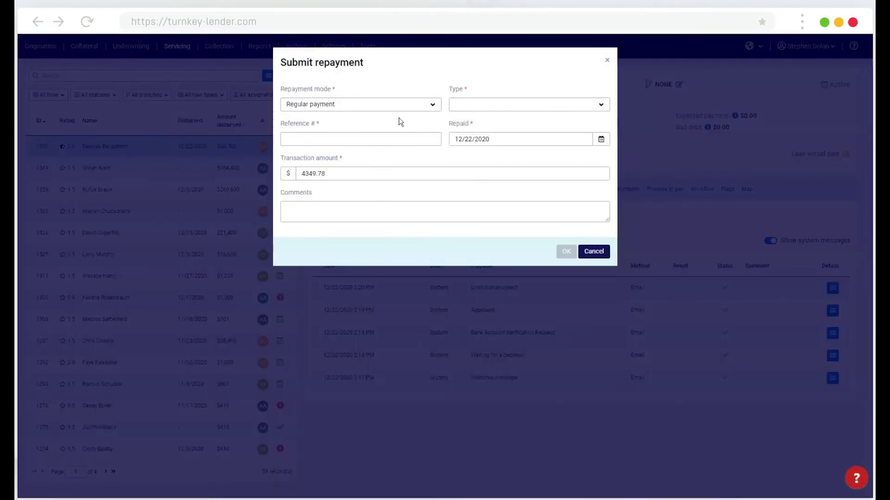
{"action": "left_click", "coordinate": [513, 110]}
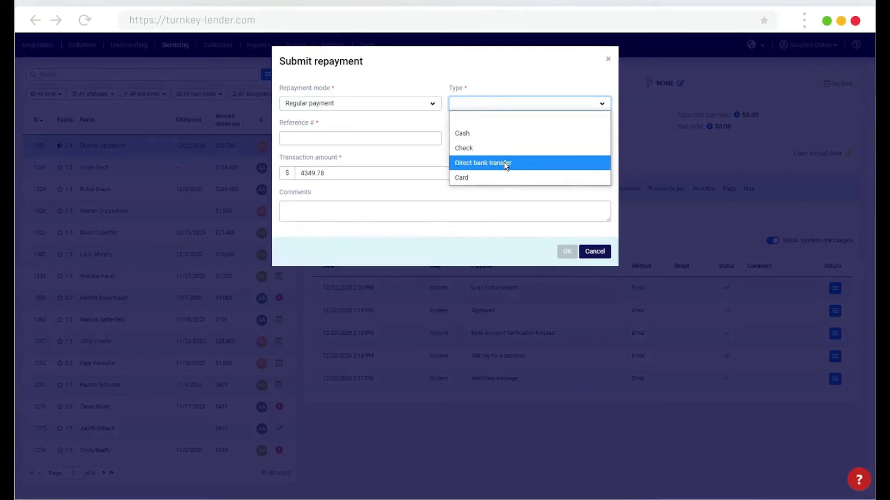
{"action": "left_click", "coordinate": [418, 58]}
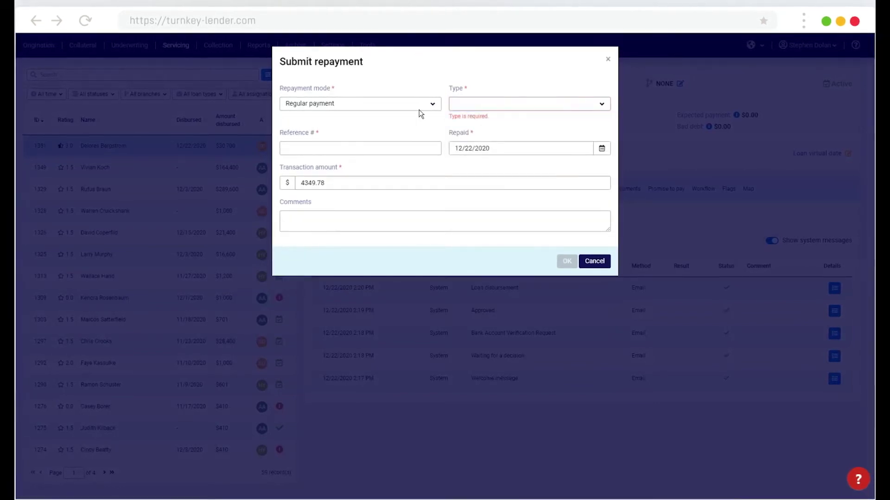
{"action": "left_click", "coordinate": [479, 105]}
{"action": "left_click", "coordinate": [486, 153]}
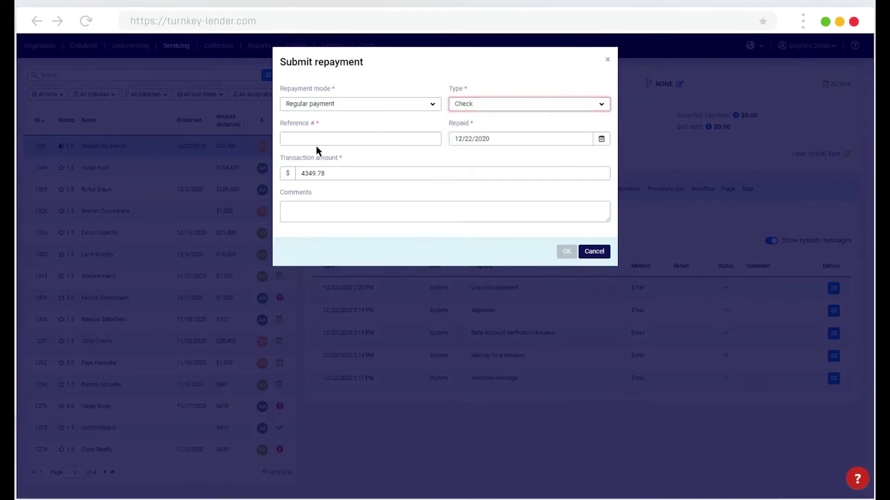
Step: Enter reference 12345 and amount 4349.78, submit, and verify it under Transactions
{"action": "left_click", "coordinate": [337, 141]}
{"action": "type", "text": "12345"}
{"action": "left_click", "coordinate": [381, 172]}
{"action": "left_click", "coordinate": [478, 173]}
{"action": "type", "text": "4349.78"}
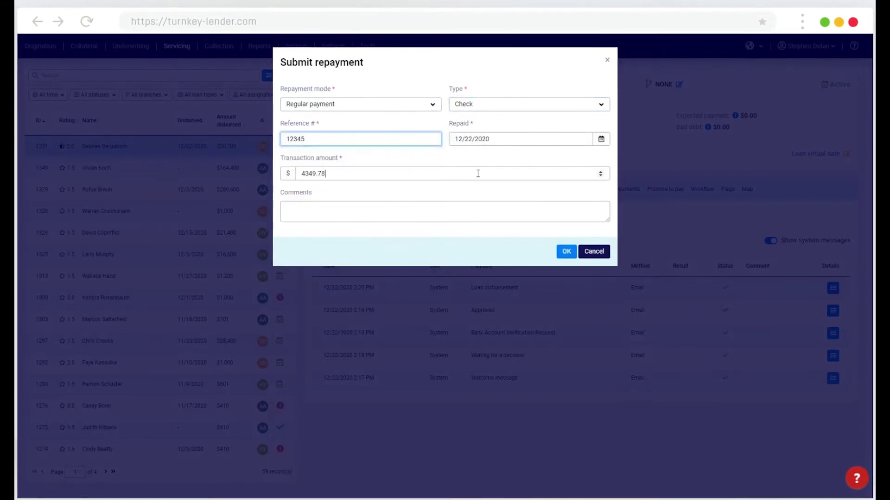
{"action": "left_click", "coordinate": [566, 252]}
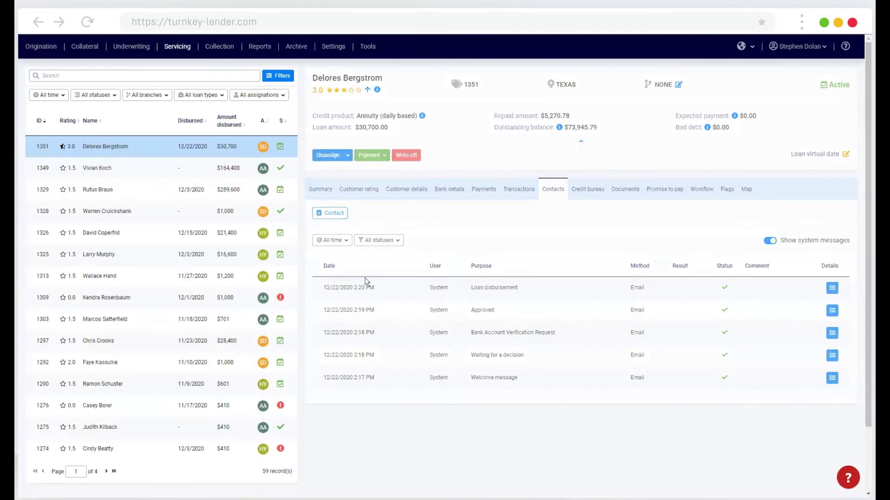
{"action": "left_click", "coordinate": [518, 193]}
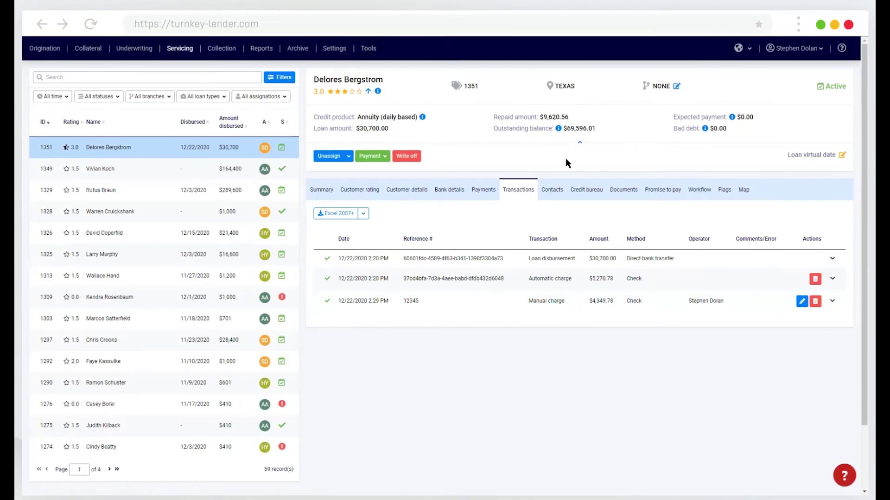
Step: Save a $500 promise to pay dated 01/07/2021 with comment 'Test' and no late fee or interest accrual
{"action": "left_click", "coordinate": [660, 190]}
{"action": "left_click", "coordinate": [346, 214]}
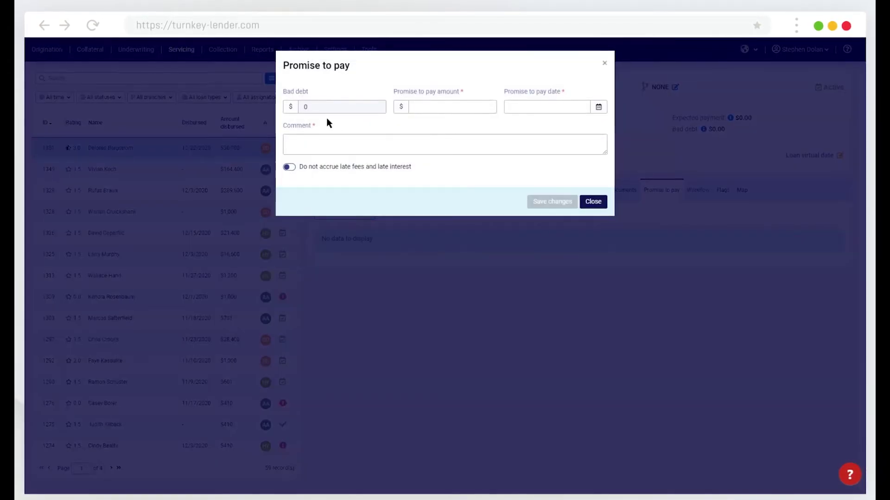
{"action": "left_click", "coordinate": [430, 108]}
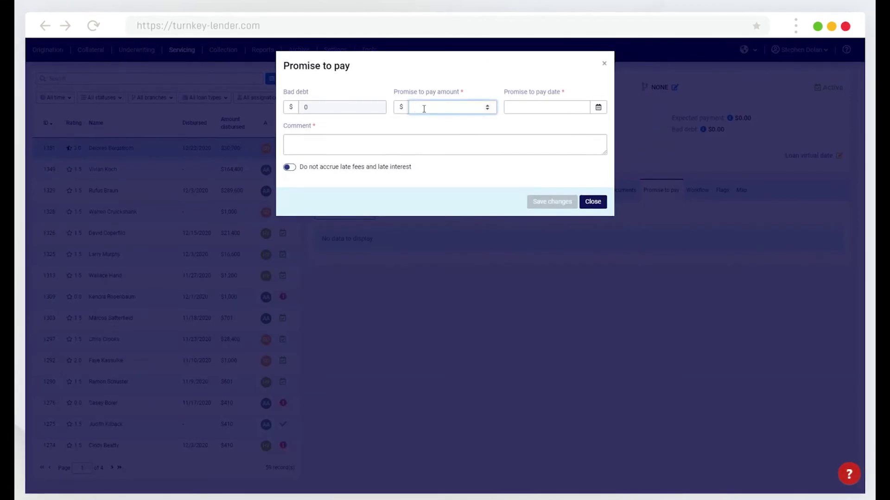
{"action": "type", "text": "500"}
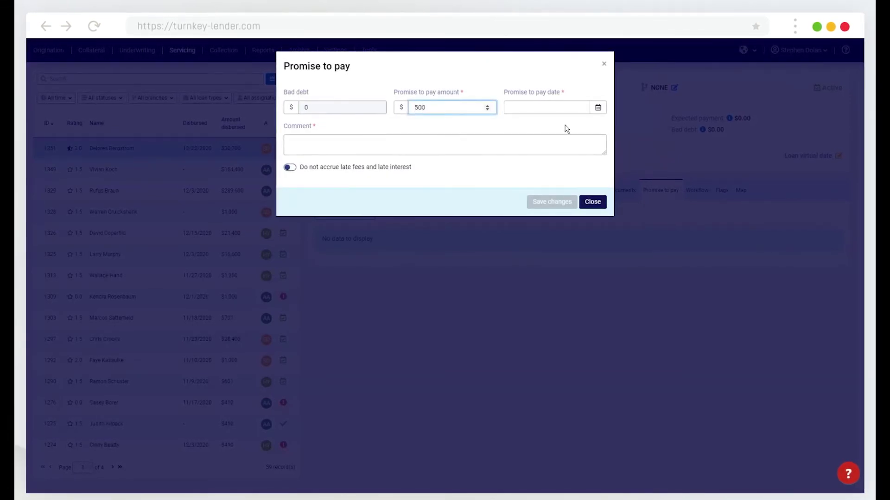
{"action": "left_click", "coordinate": [598, 107]}
{"action": "left_click", "coordinate": [573, 211]}
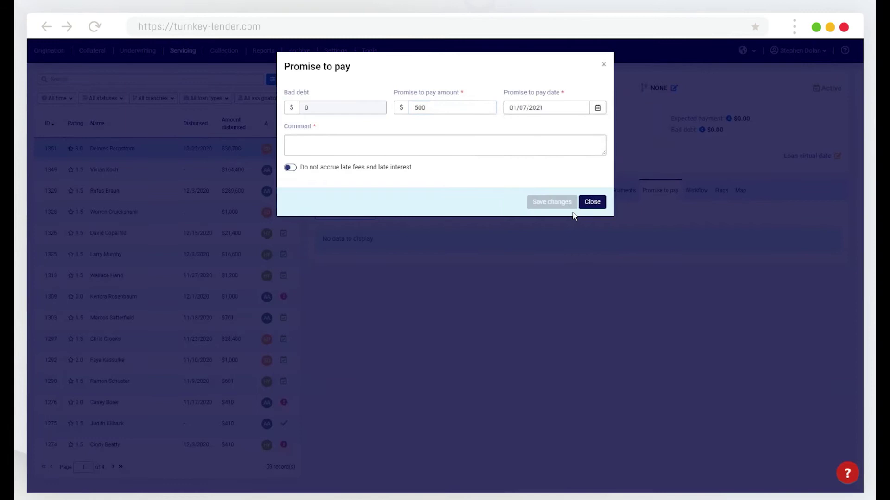
{"action": "left_click", "coordinate": [312, 143]}
{"action": "type", "text": "Test"}
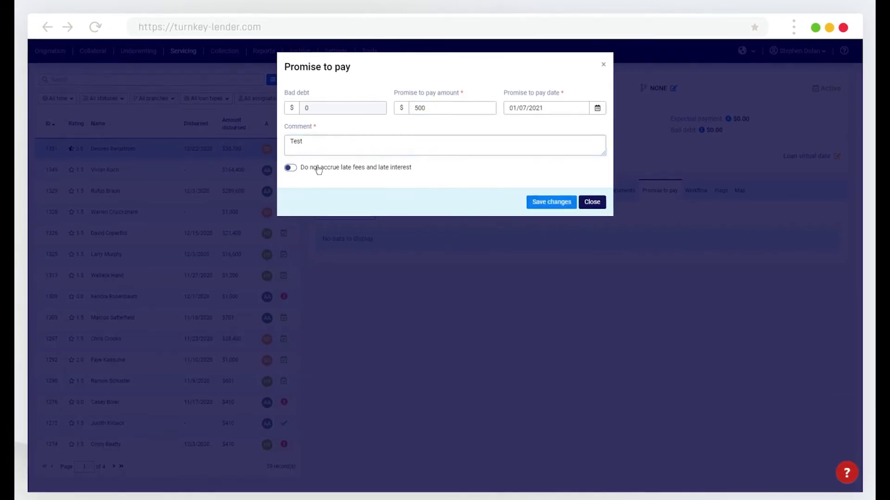
{"action": "left_click", "coordinate": [321, 169]}
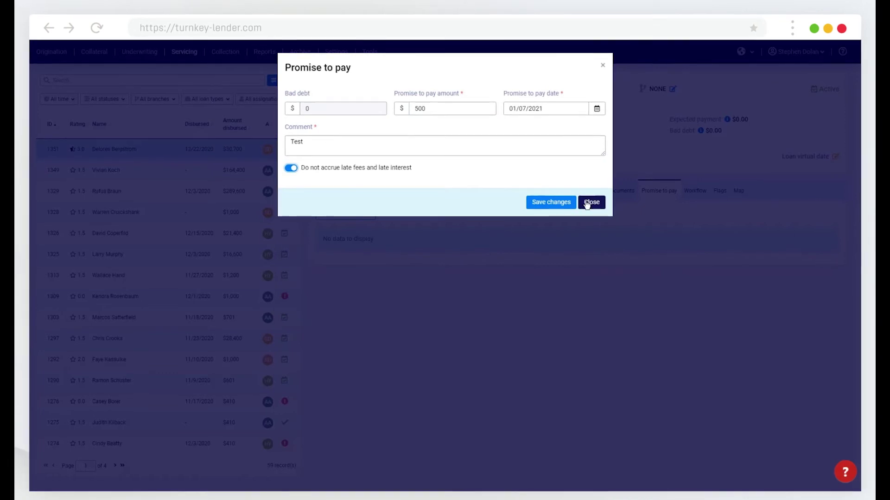
{"action": "left_click", "coordinate": [560, 199]}
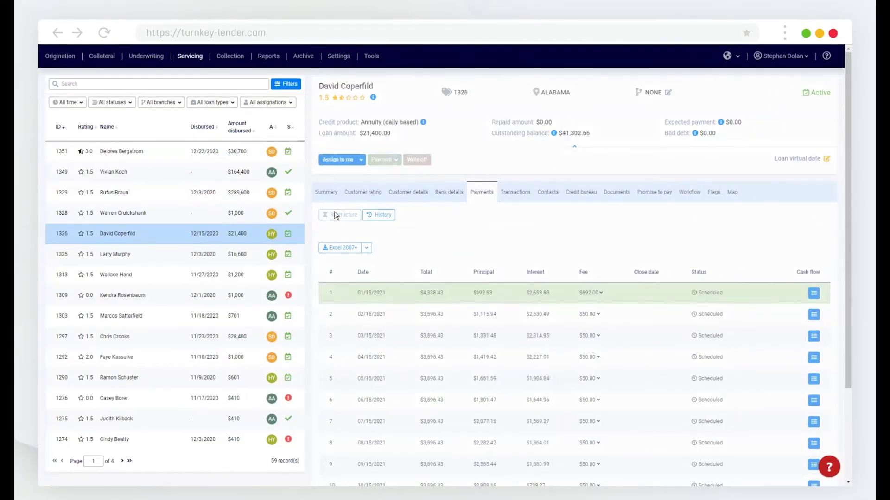
Step: Assign loan 1326 to yourself and begin restructuring it with the comment 'TEst'
{"action": "left_click", "coordinate": [329, 160]}
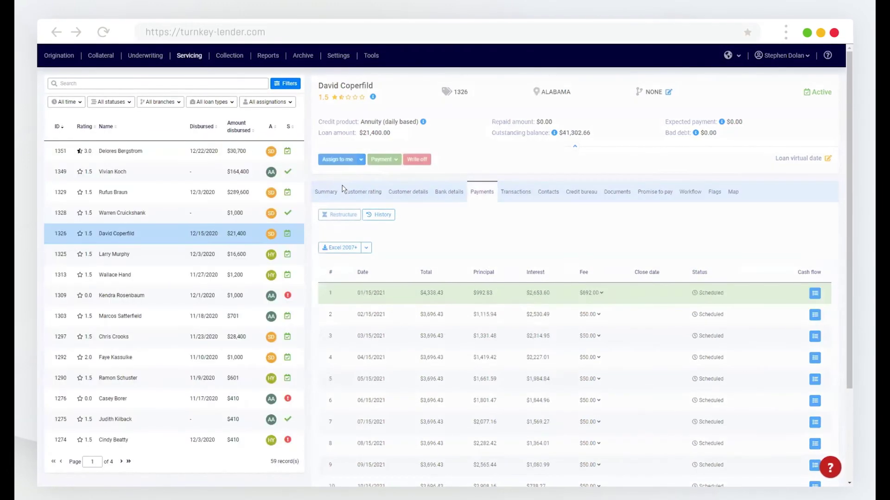
{"action": "left_click", "coordinate": [340, 215]}
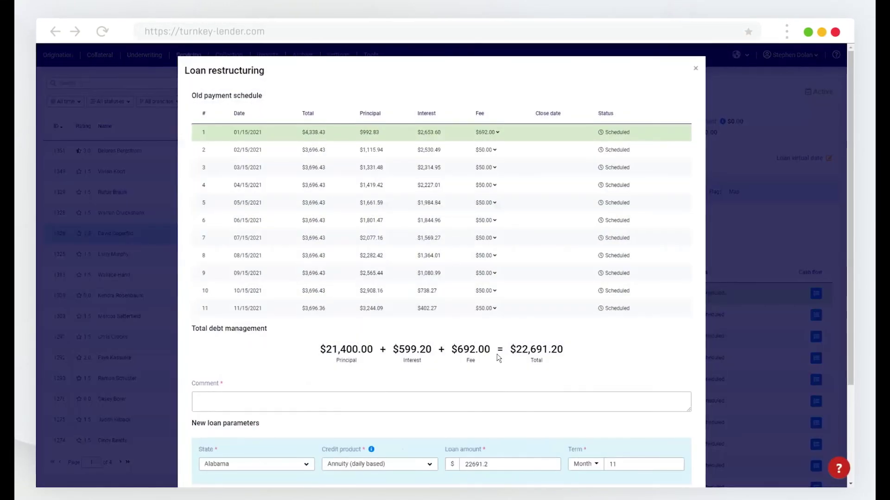
{"action": "left_click", "coordinate": [286, 397]}
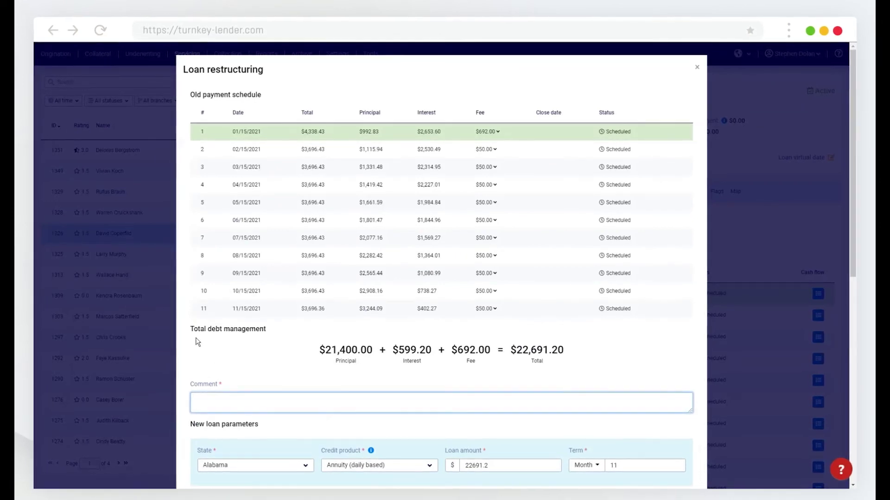
{"action": "type", "text": "TEst"}
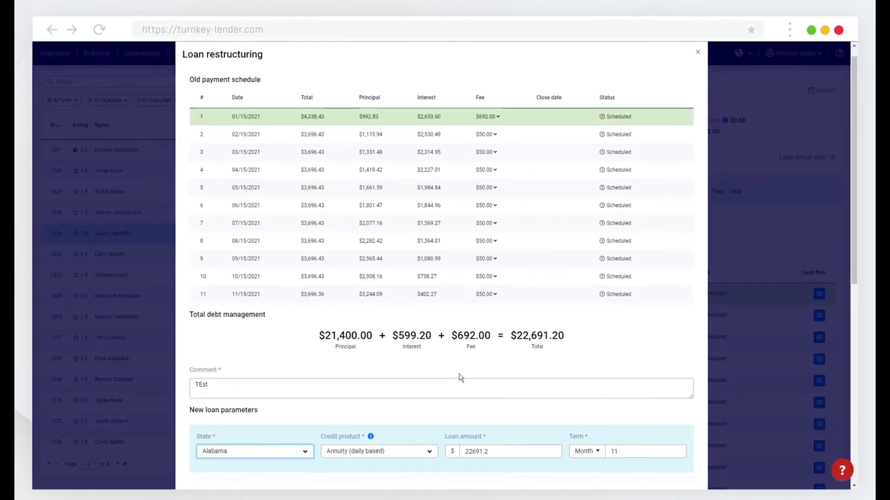
Step: Change the term to 36 months and confirm the restructure
{"action": "scroll", "coordinate": [463, 376], "scroll_direction": "down", "scroll_amount": 6}
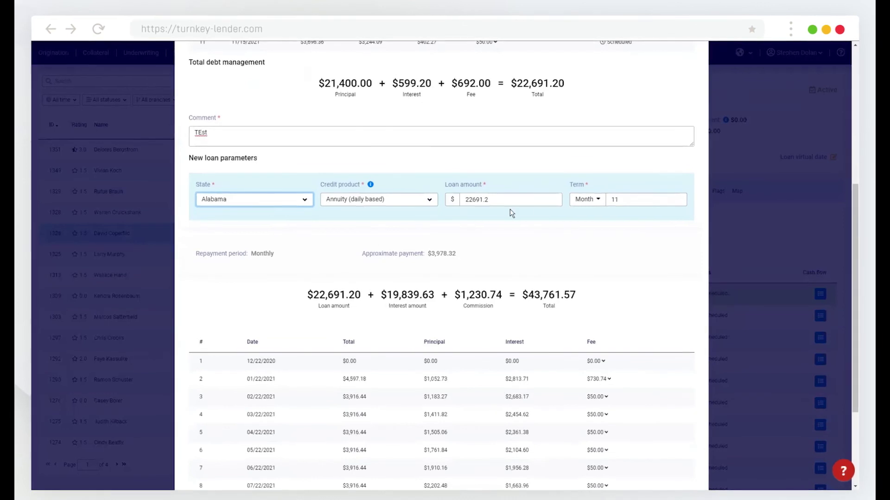
{"action": "double_click", "coordinate": [624, 200]}
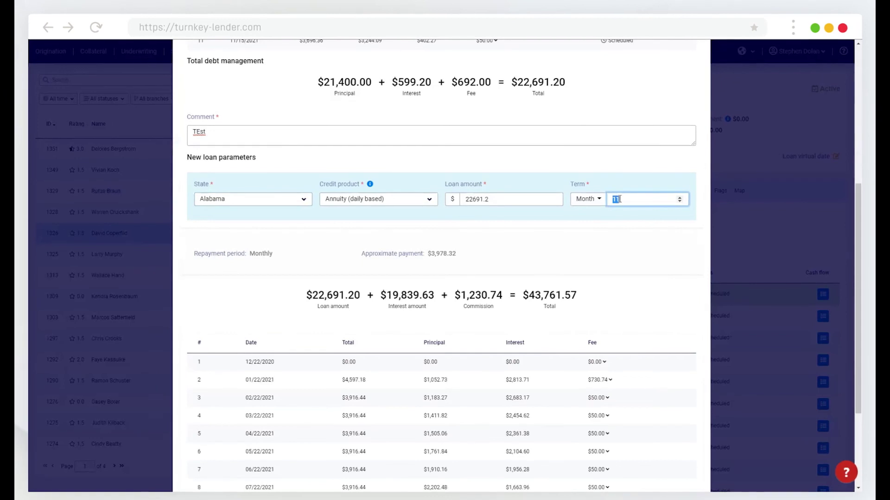
{"action": "type", "text": "36"}
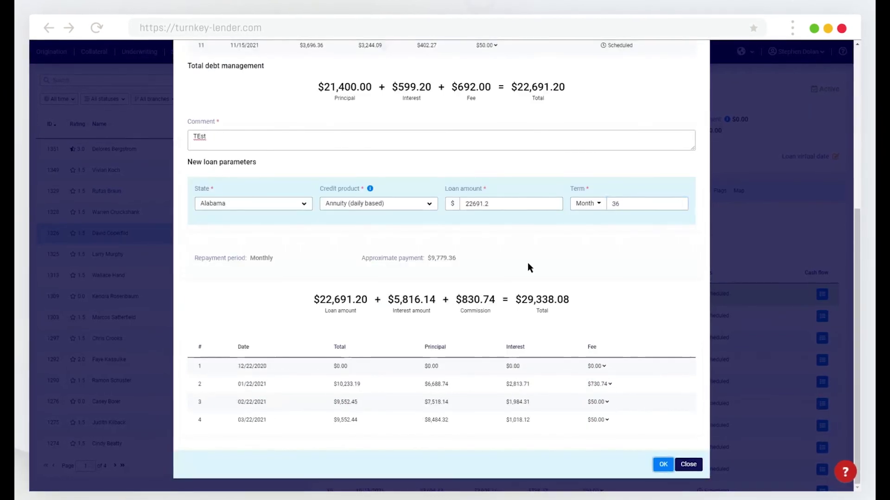
{"action": "scroll", "coordinate": [403, 350], "scroll_direction": "down", "scroll_amount": 3}
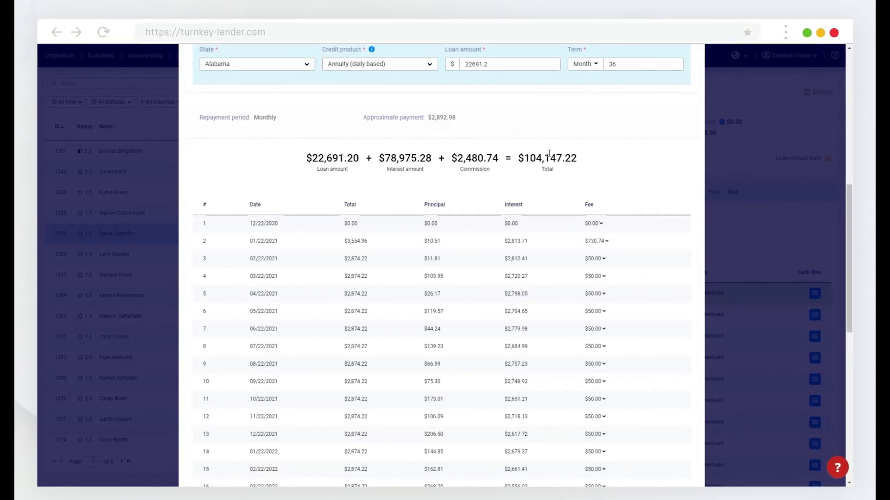
{"action": "scroll", "coordinate": [519, 253], "scroll_direction": "down", "scroll_amount": 10}
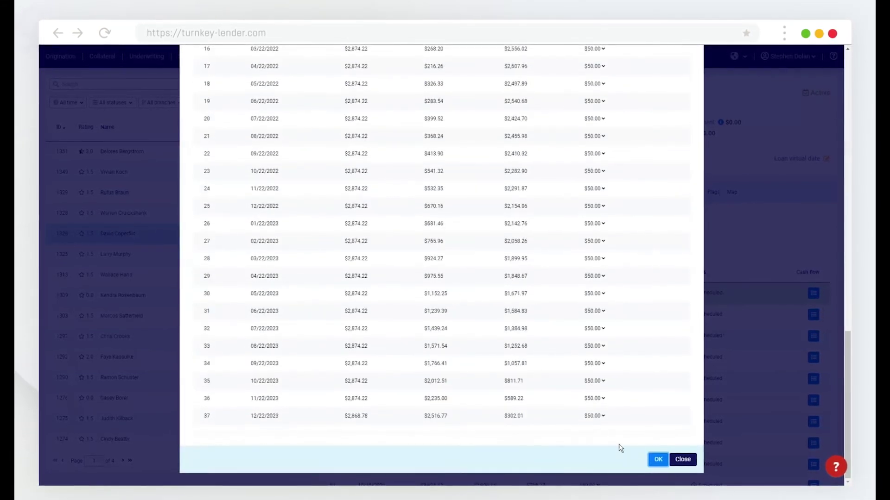
{"action": "left_click", "coordinate": [657, 460]}
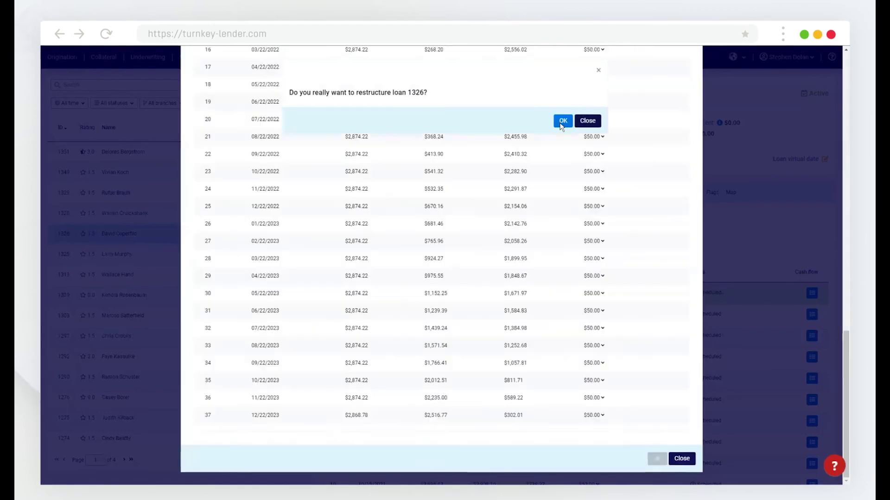
{"action": "left_click", "coordinate": [562, 122]}
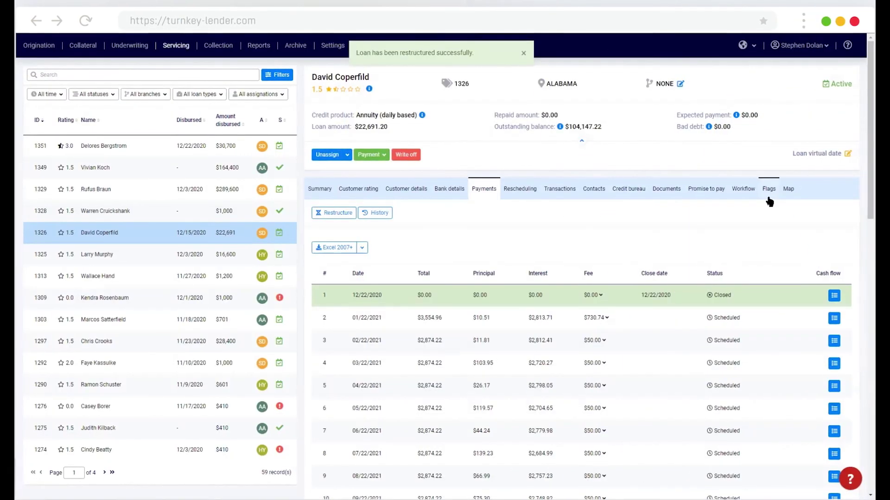
Step: Open the Enable flag form under Customer flags on loan 1326's Flags tab
{"action": "left_click", "coordinate": [769, 198]}
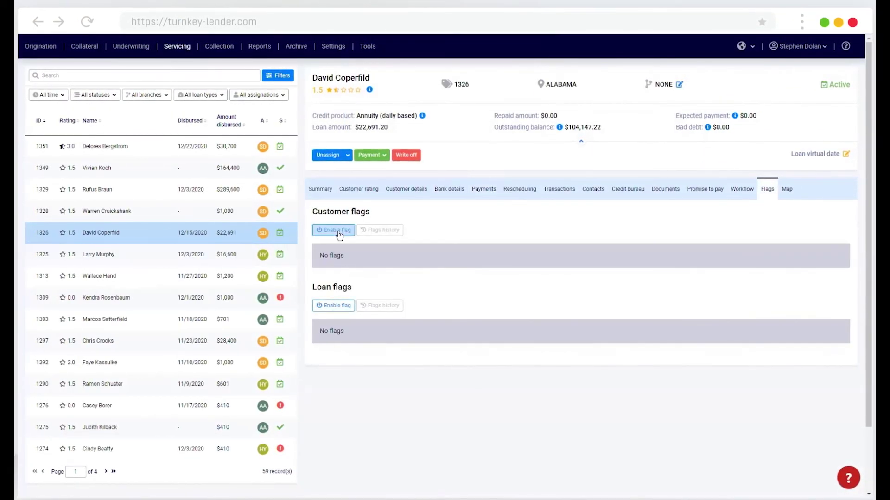
{"action": "left_click", "coordinate": [339, 234]}
{"action": "left_click", "coordinate": [338, 230]}
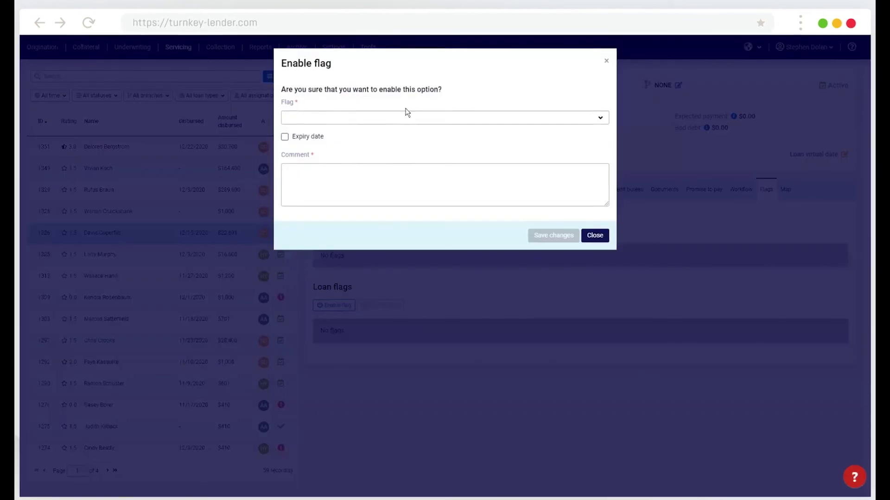
Step: Pick Bankrupt account as the flag, after trying Do not contact and Deceased account
{"action": "left_click", "coordinate": [402, 117]}
{"action": "left_click", "coordinate": [391, 146]}
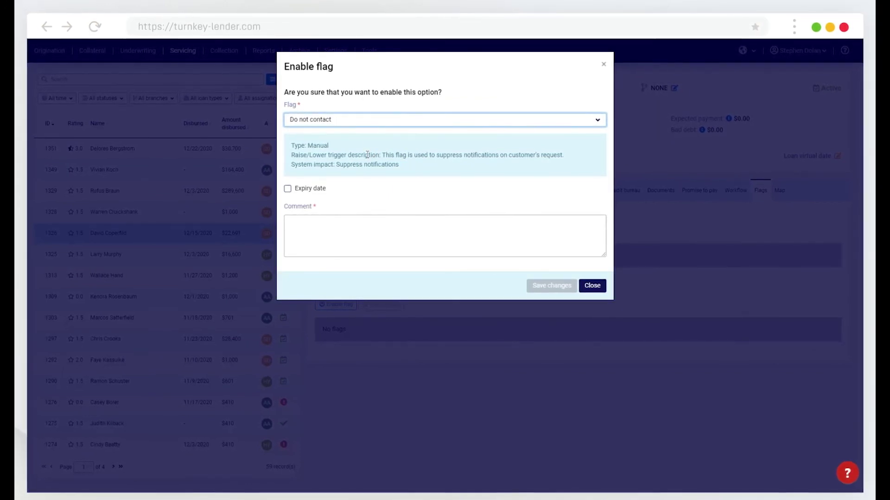
{"action": "left_click", "coordinate": [365, 126]}
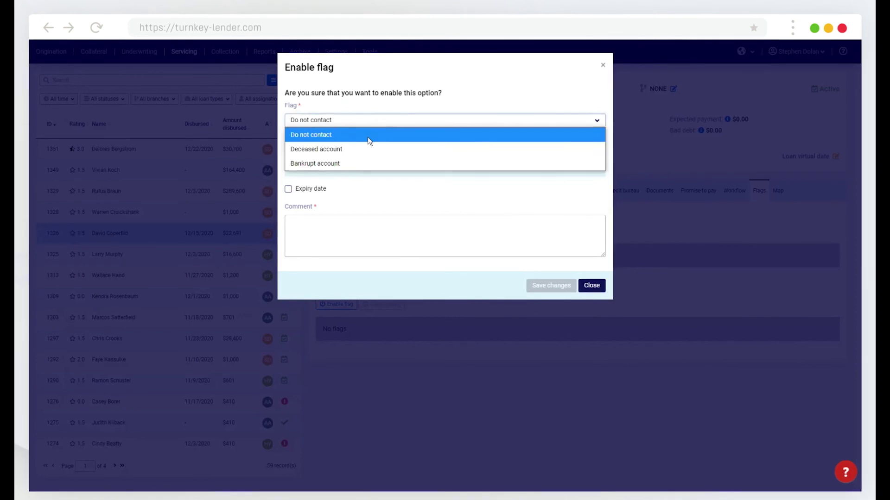
{"action": "left_click", "coordinate": [365, 146]}
{"action": "left_click", "coordinate": [366, 121]}
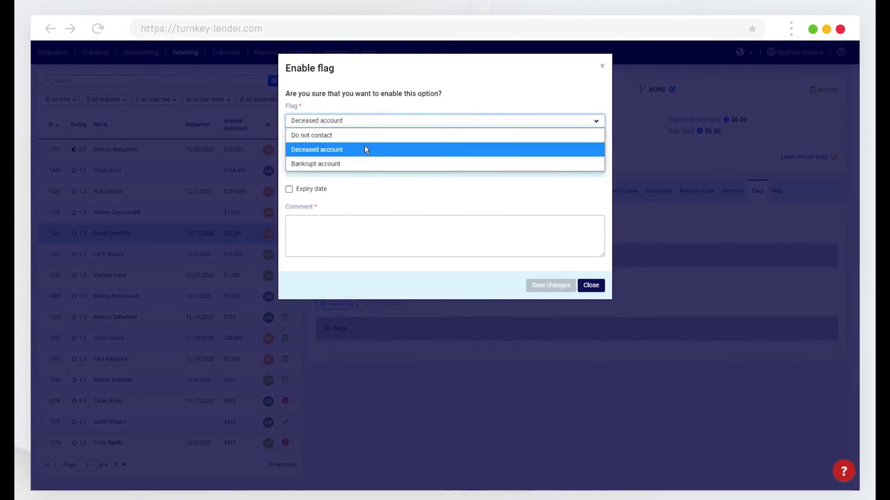
{"action": "left_click", "coordinate": [358, 163]}
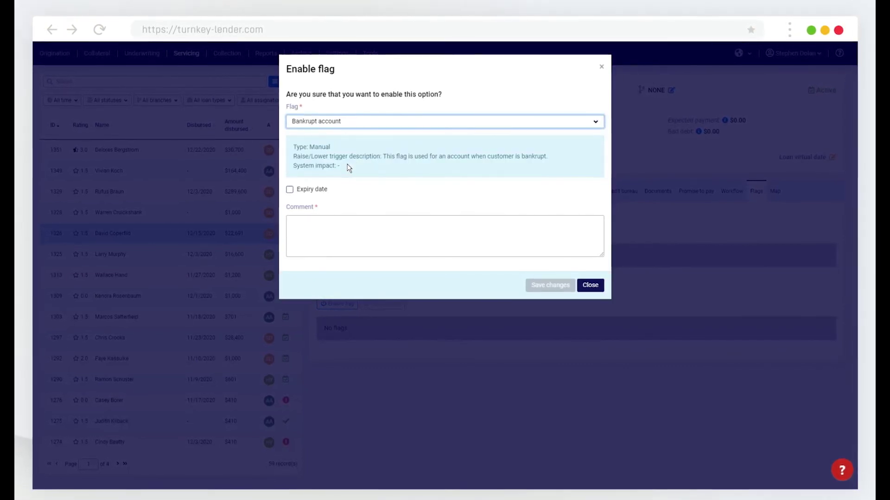